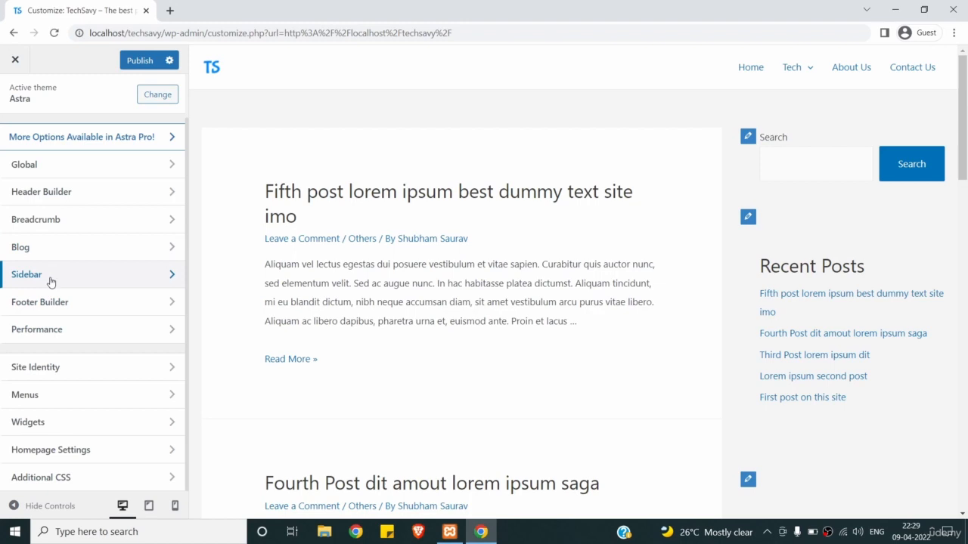
- Open the Sidebar settings, try Left Sidebar as the default layout and restore Right Sidebar
{"action": "left_click", "coordinate": [51, 281]}
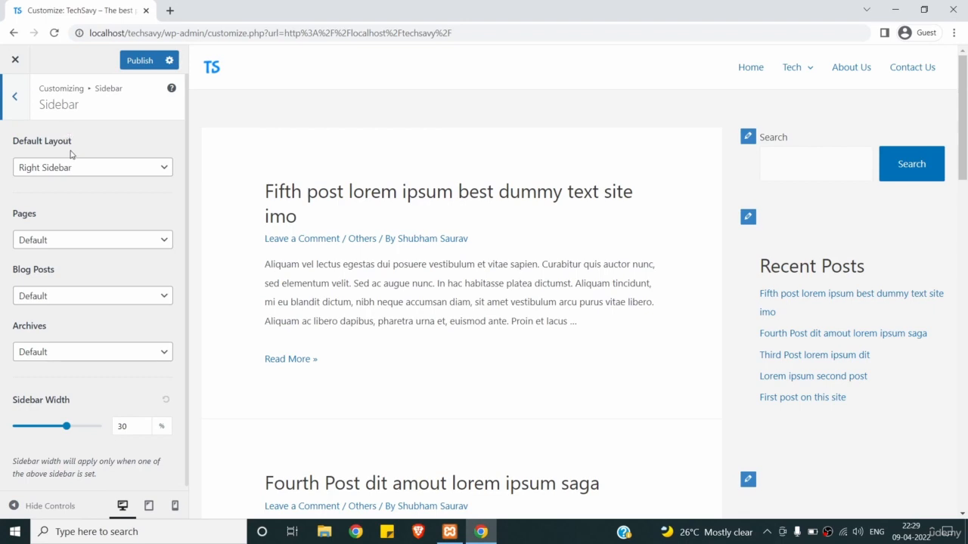
{"action": "left_click", "coordinate": [65, 175]}
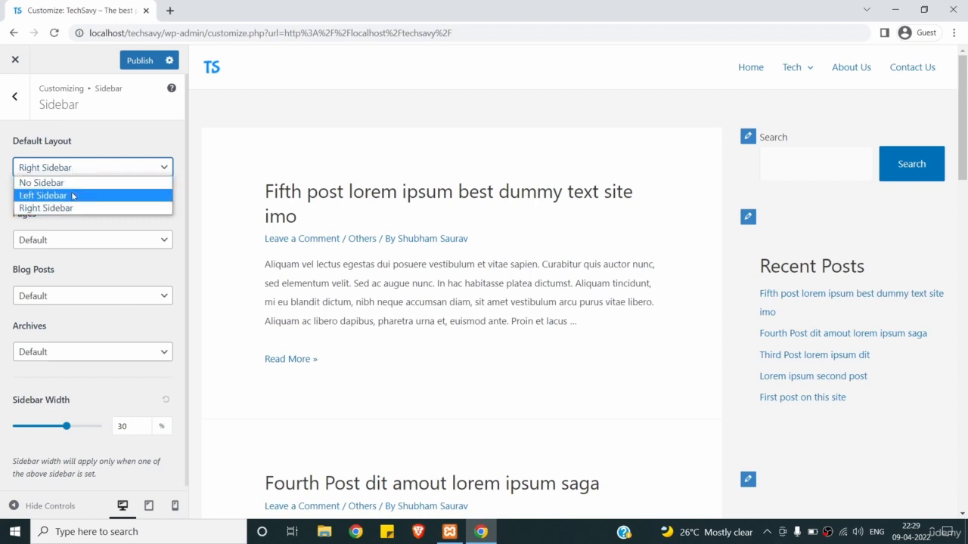
{"action": "left_click", "coordinate": [72, 196]}
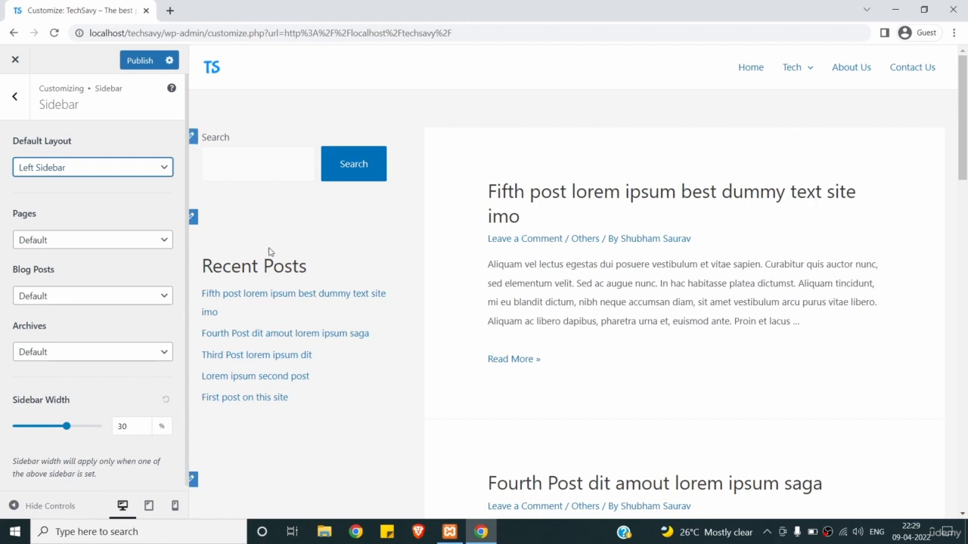
{"action": "left_click", "coordinate": [128, 174]}
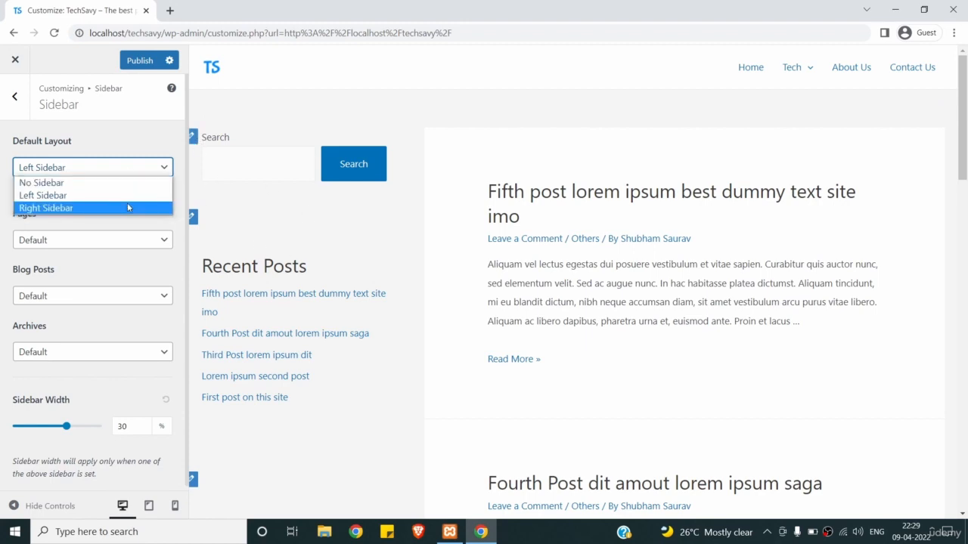
{"action": "left_click", "coordinate": [127, 206]}
- Try No Sidebar as the default layout and set it back to Right Sidebar
{"action": "left_click", "coordinate": [145, 167]}
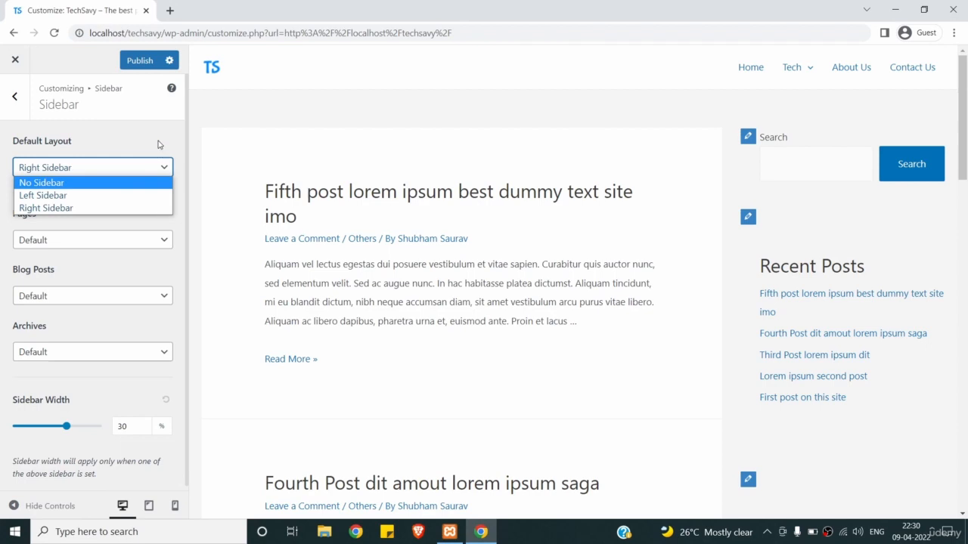
{"action": "left_click", "coordinate": [124, 185]}
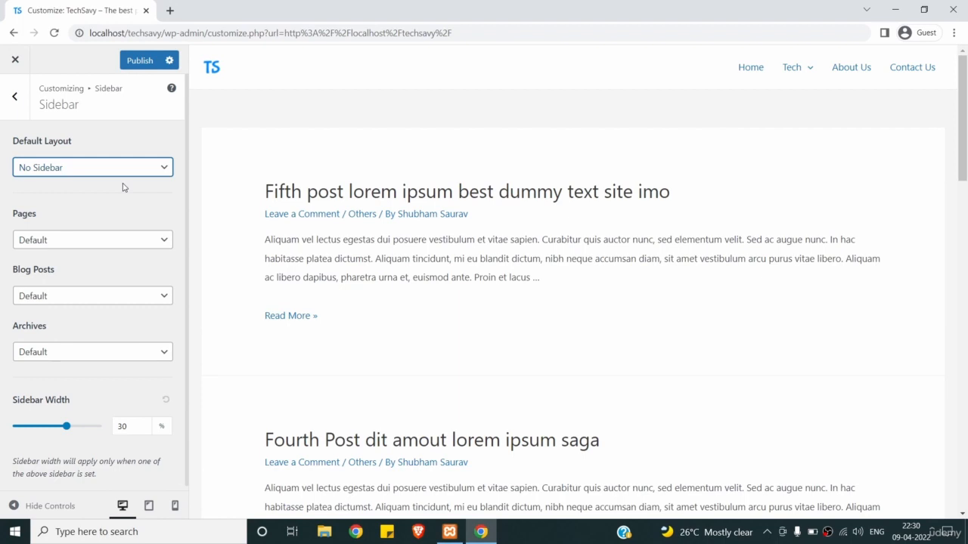
{"action": "left_click", "coordinate": [121, 173]}
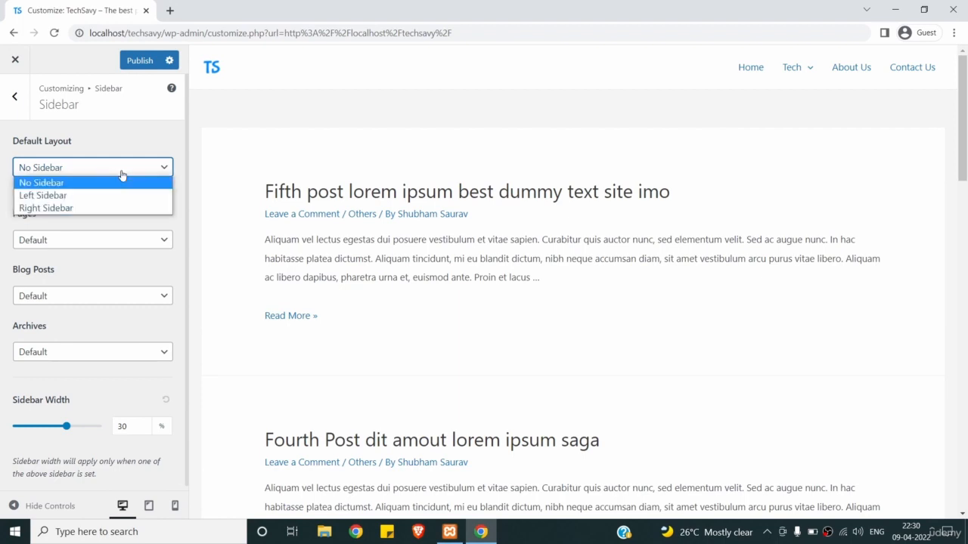
{"action": "left_click", "coordinate": [136, 209]}
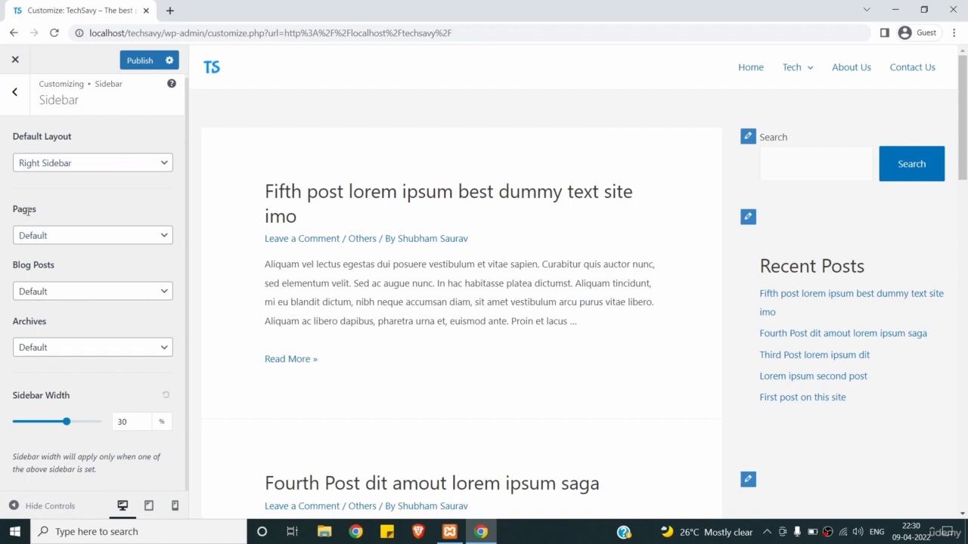
- Preview the About Us page and set the sidebar layout for Pages to No Sidebar
{"action": "left_click", "coordinate": [835, 72]}
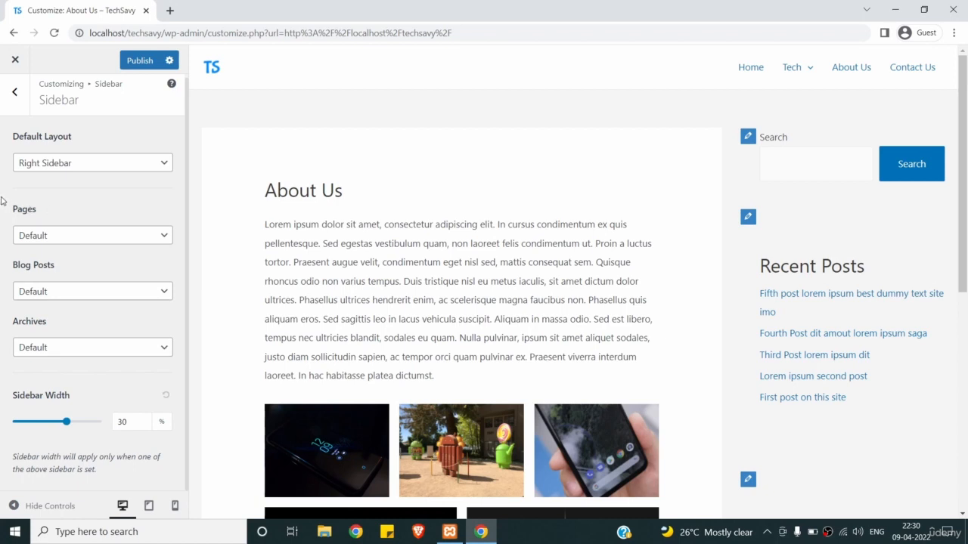
{"action": "left_click", "coordinate": [62, 237]}
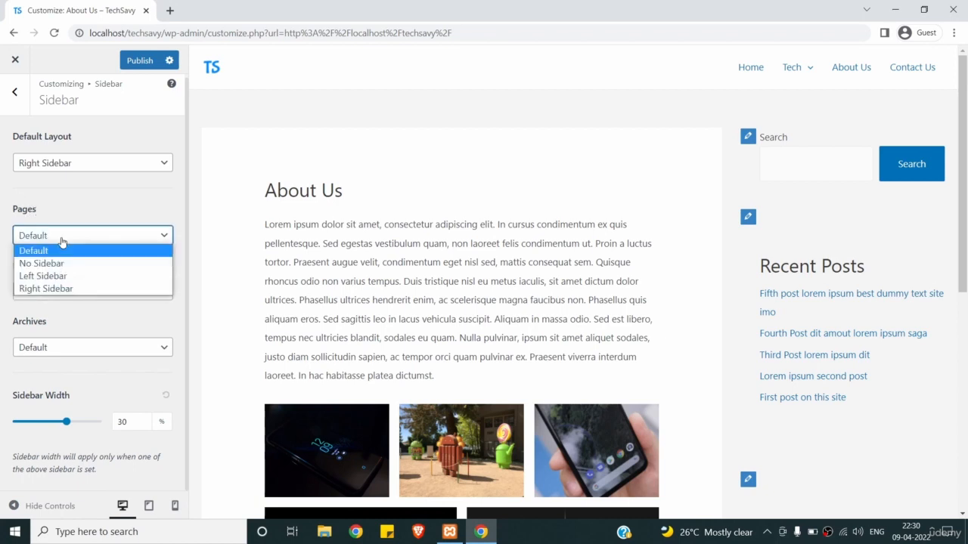
{"action": "left_click", "coordinate": [67, 262]}
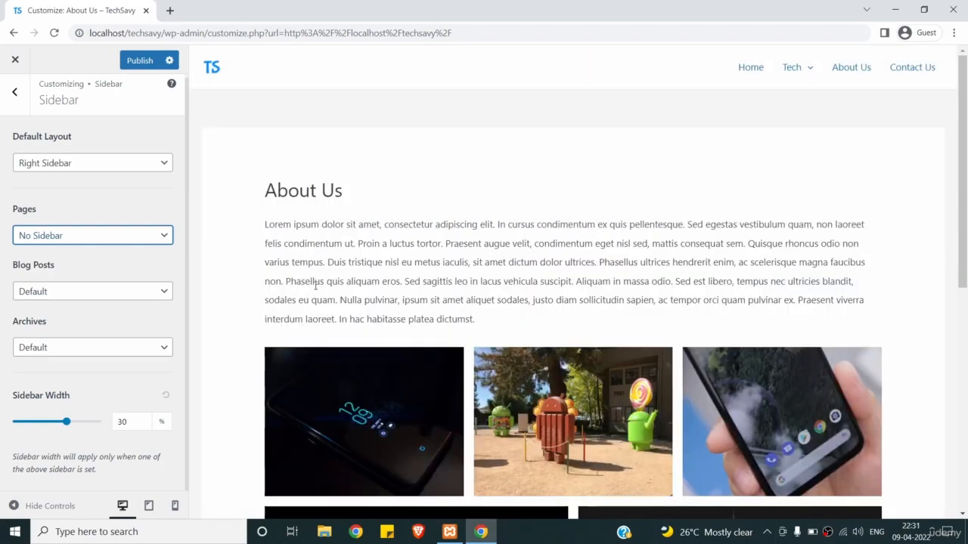
- Examine the layout of the About Us and Contact Us pages in the preview
{"action": "scroll", "coordinate": [438, 282], "scroll_direction": "down", "scroll_amount": 6}
{"action": "scroll", "coordinate": [438, 282], "scroll_direction": "up", "scroll_amount": 6}
{"action": "left_click", "coordinate": [911, 70]}
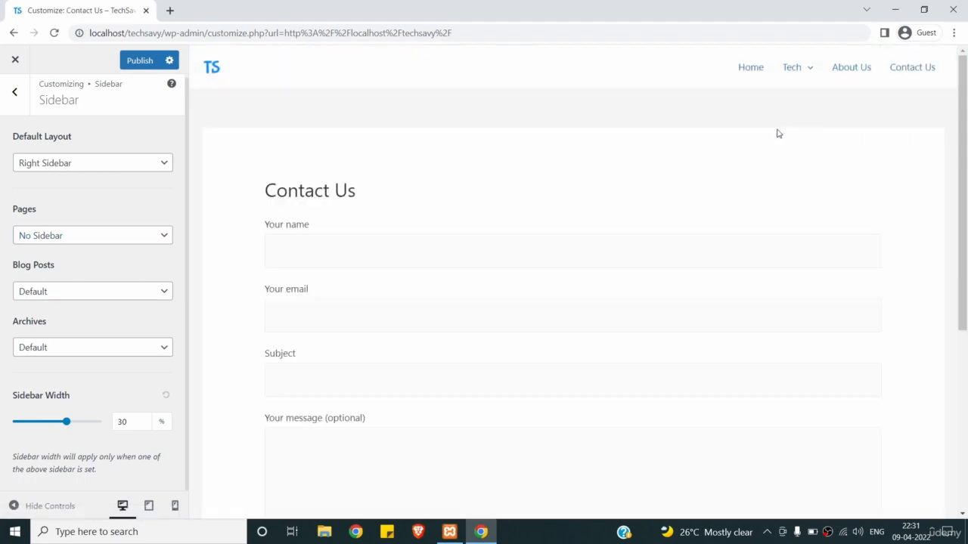
{"action": "scroll", "coordinate": [778, 134], "scroll_direction": "down", "scroll_amount": 2}
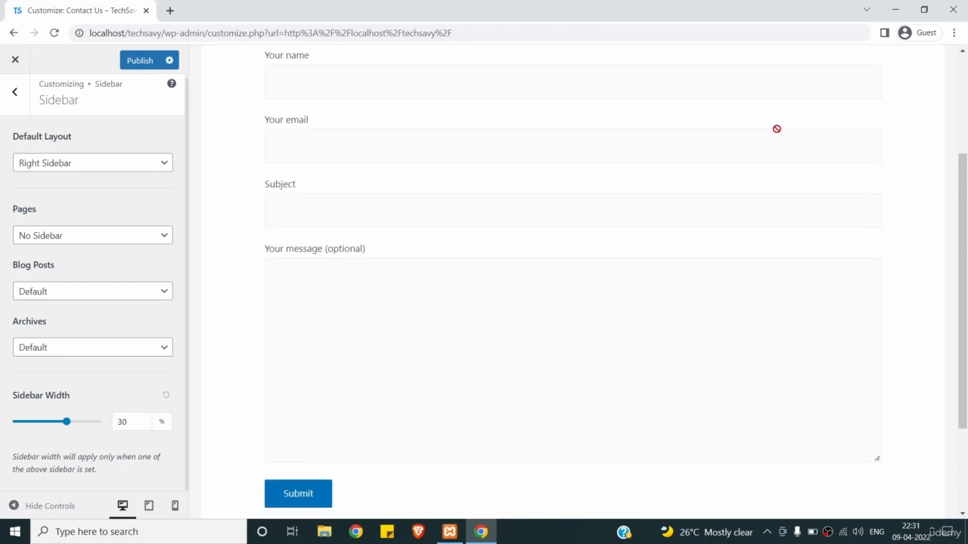
{"action": "scroll", "coordinate": [777, 128], "scroll_direction": "up", "scroll_amount": 2}
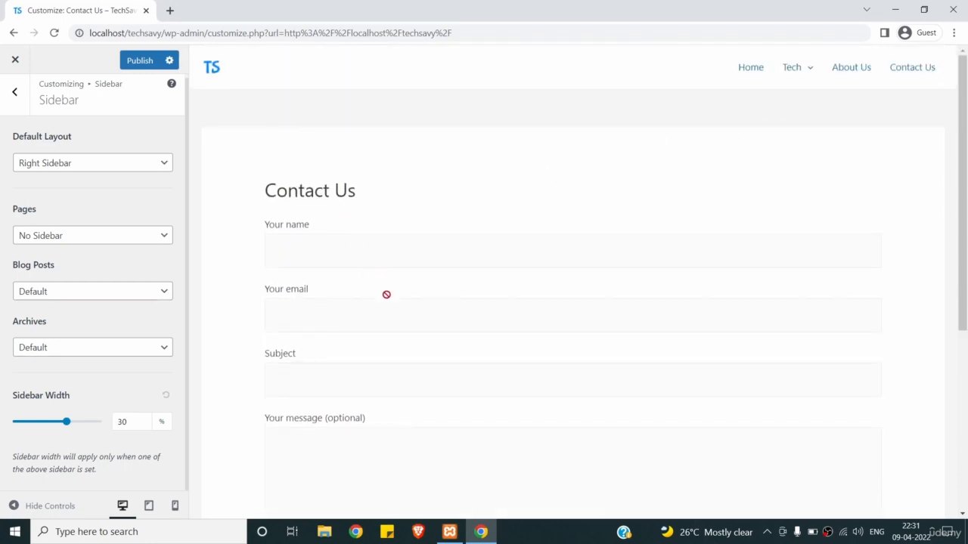
{"action": "scroll", "coordinate": [387, 294], "scroll_direction": "down", "scroll_amount": 1}
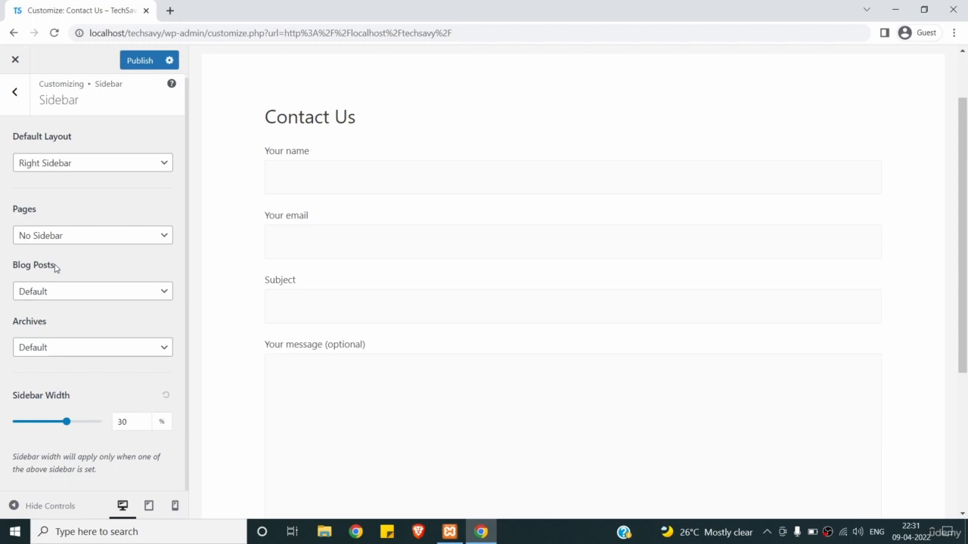
- View the Blog Posts sidebar options without changing them and return the preview to the Home page
{"action": "left_click", "coordinate": [62, 292]}
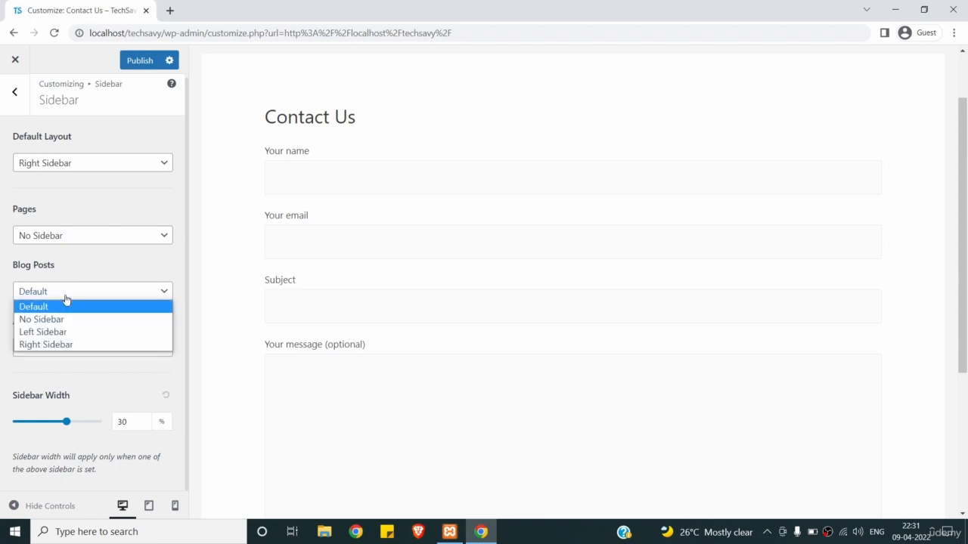
{"action": "left_click", "coordinate": [79, 259]}
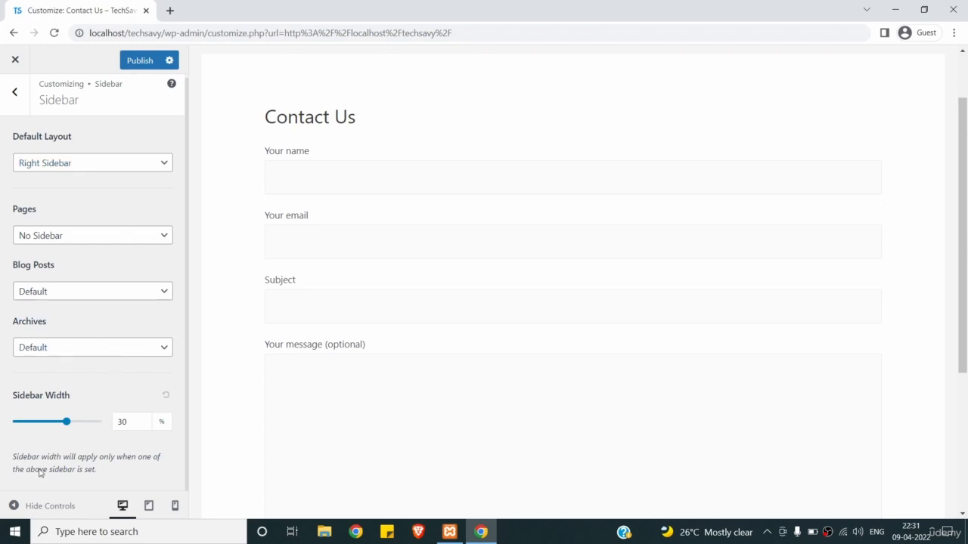
{"action": "scroll", "coordinate": [311, 320], "scroll_direction": "up", "scroll_amount": 2}
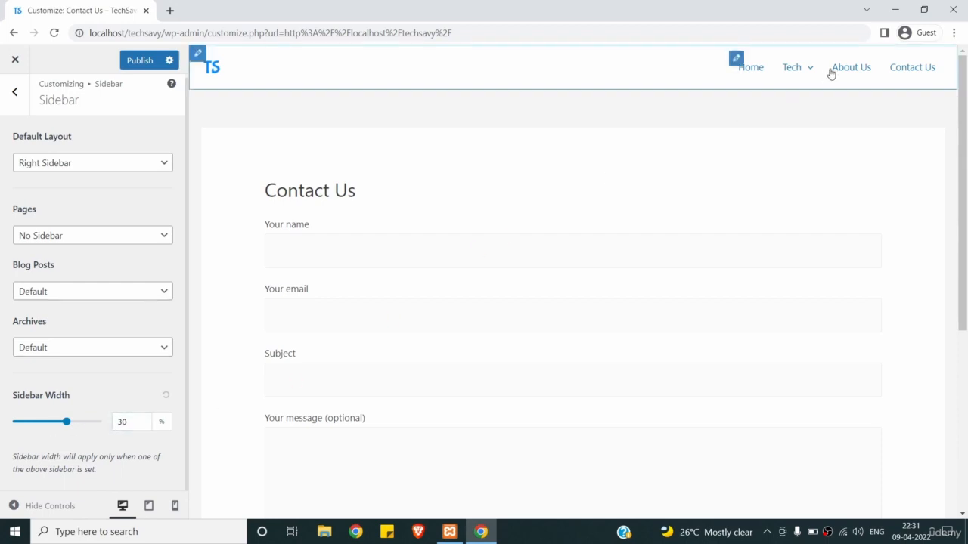
{"action": "left_click", "coordinate": [754, 70]}
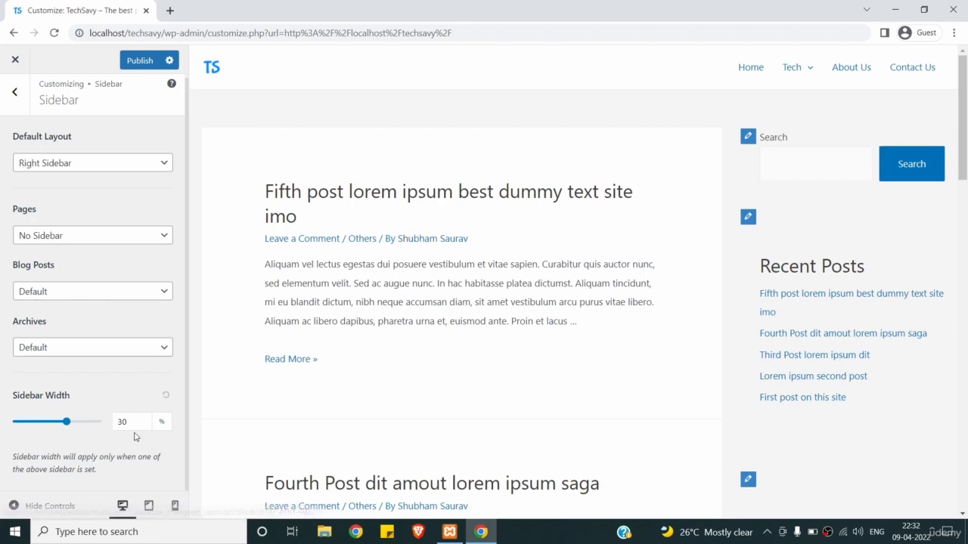
- Try a sidebar width of 25% and restore it to 30%
{"action": "mouse_move", "coordinate": [67, 422]}
{"action": "left_mouse_down"}
{"action": "mouse_move", "coordinate": [87, 422]}
{"action": "mouse_move", "coordinate": [66, 422]}
{"action": "left_mouse_up"}
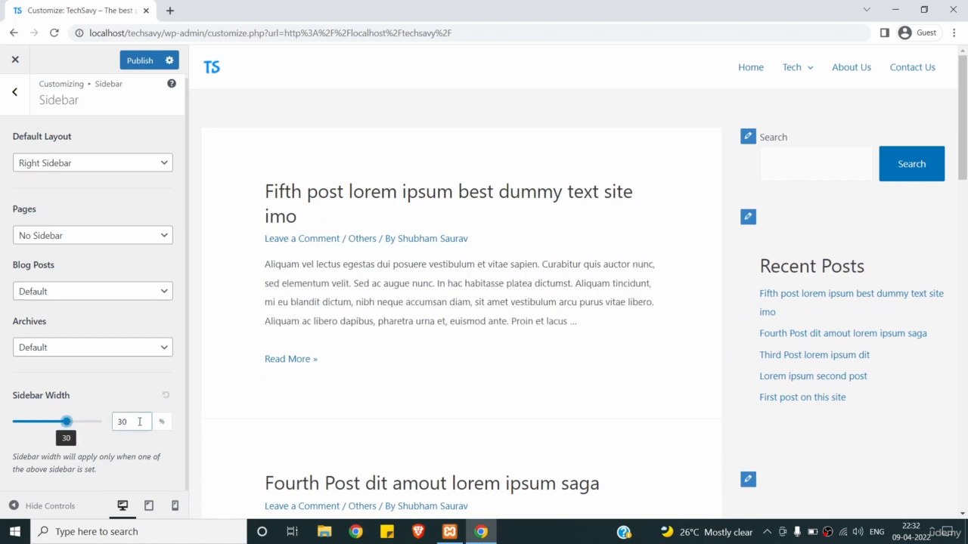
{"action": "left_click_drag", "start_coordinate": [140, 422], "coordinate": [114, 420]}
{"action": "type", "text": "2"}
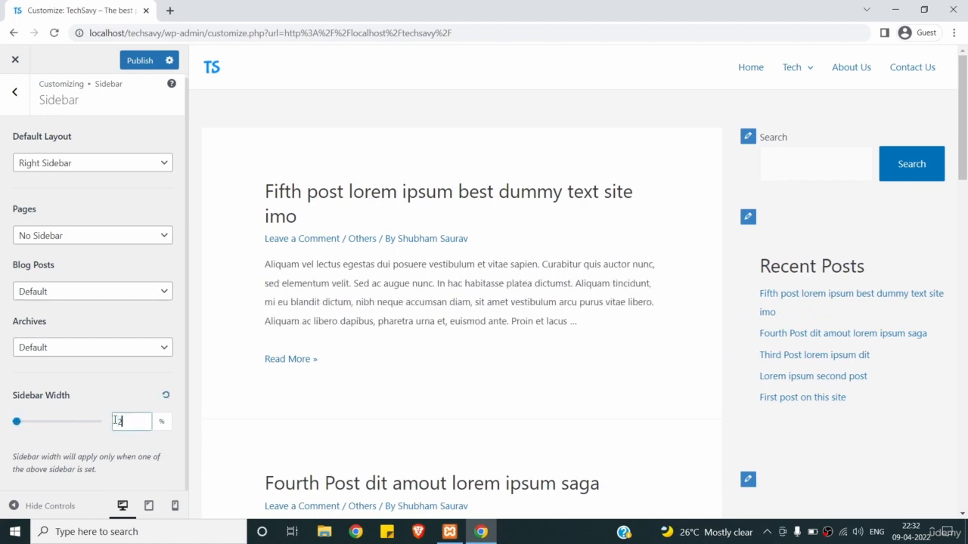
{"action": "type", "text": "5"}
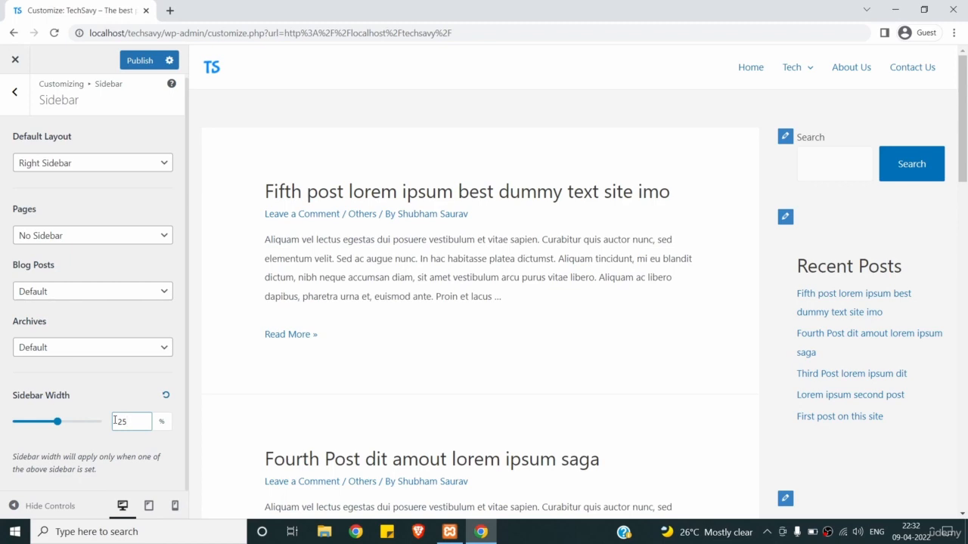
{"action": "key", "text": "BackSpace"}
{"action": "key", "text": "BackSpace"}
{"action": "type", "text": "3"}
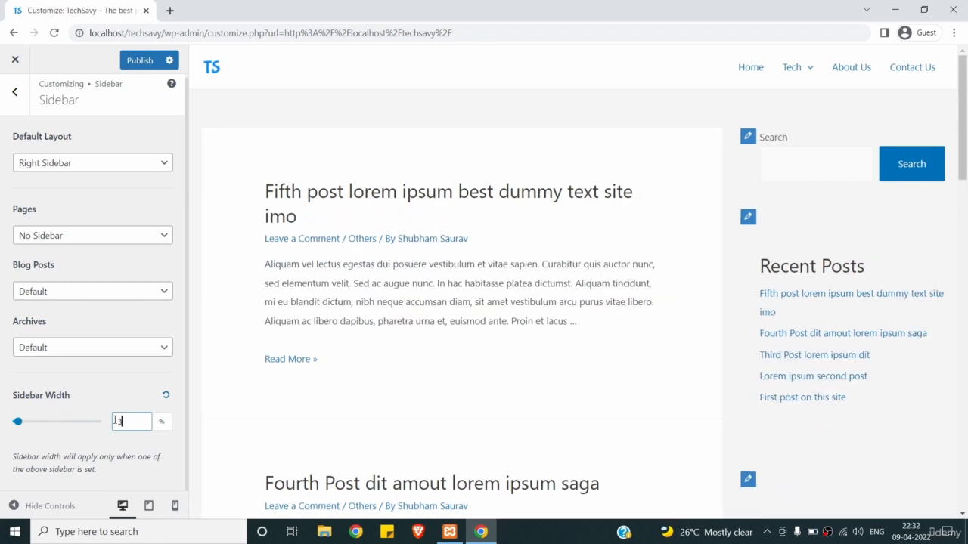
{"action": "type", "text": "0"}
- Leave the Sidebar settings, publish the changes and check the About Us page in the preview
{"action": "scroll", "coordinate": [108, 362], "scroll_direction": "up", "scroll_amount": 1}
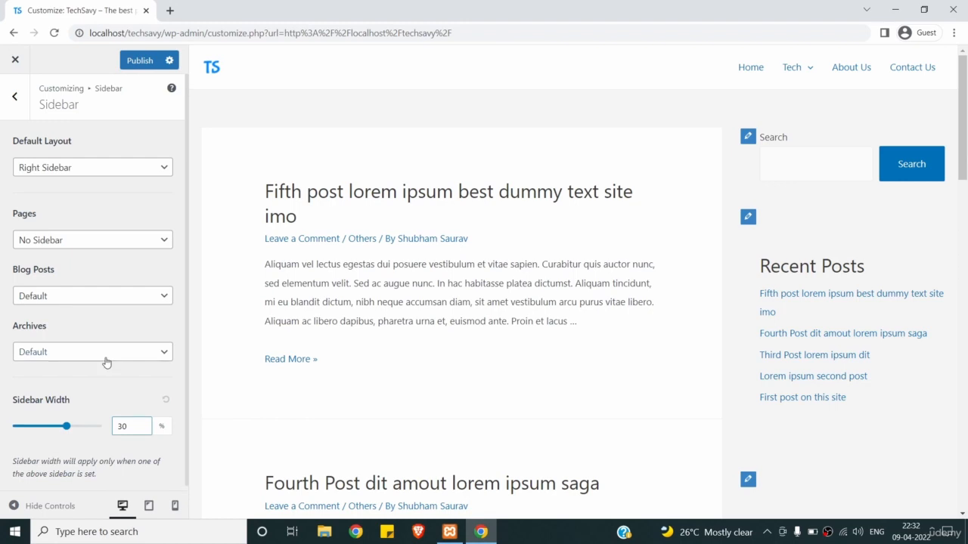
{"action": "left_click", "coordinate": [17, 101]}
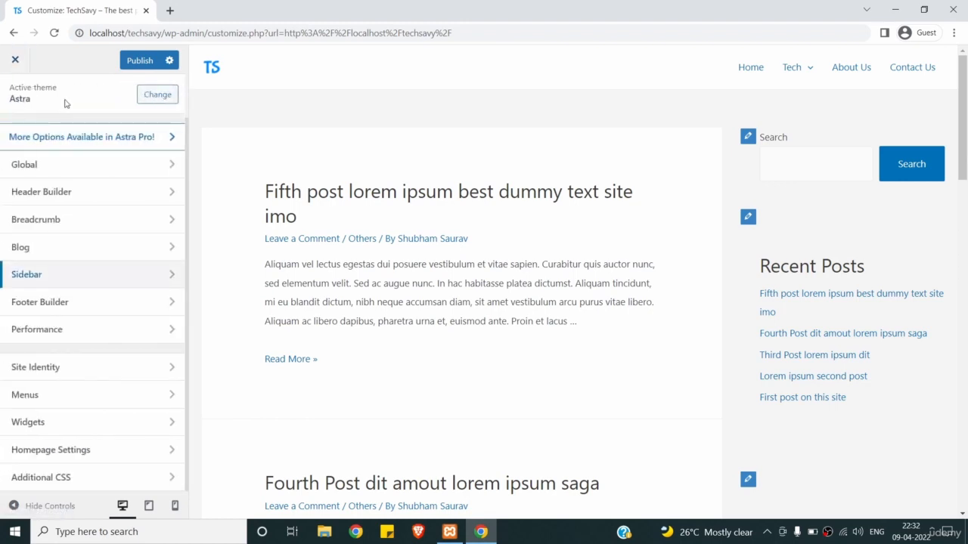
{"action": "left_click", "coordinate": [138, 62]}
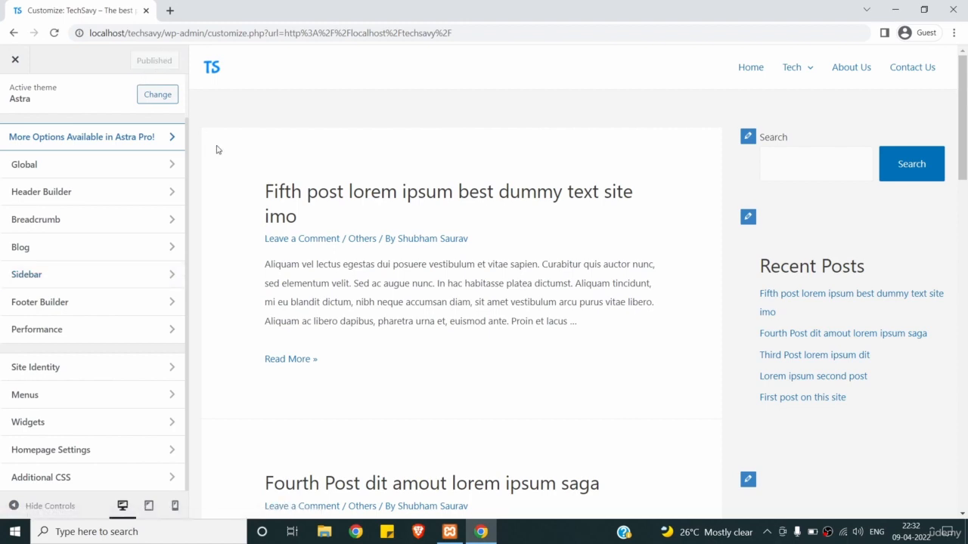
{"action": "left_click", "coordinate": [851, 67]}
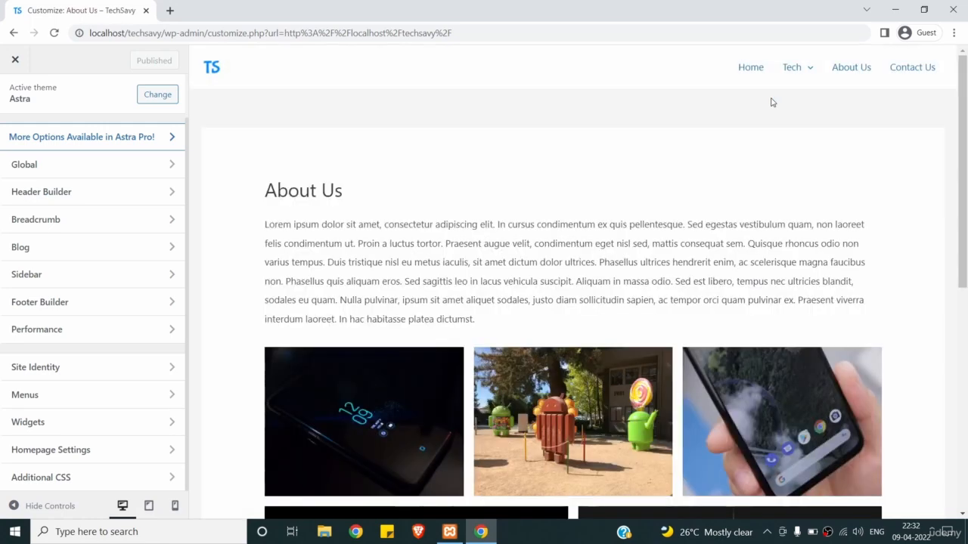
{"action": "scroll", "coordinate": [772, 100], "scroll_direction": "down", "scroll_amount": 2}
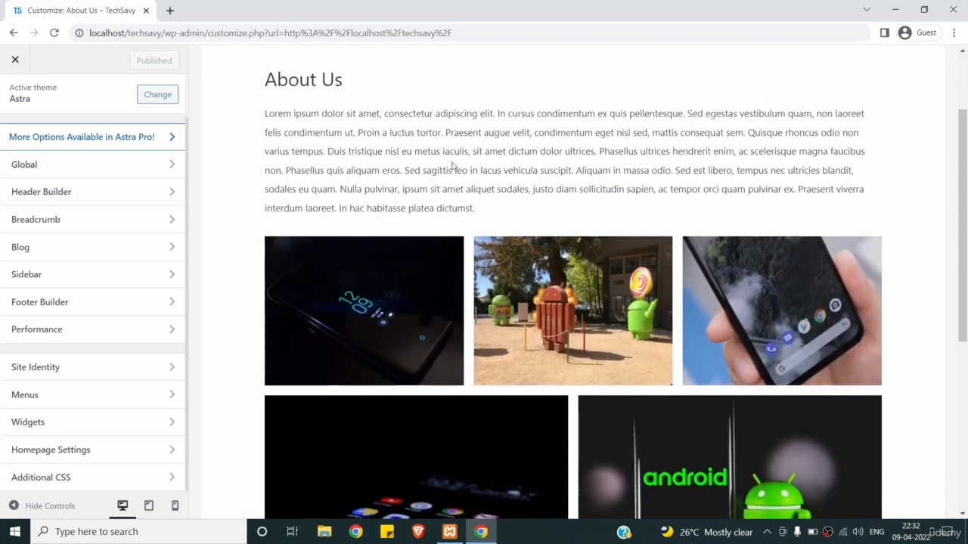
- Open the Copyright element in the Footer Builder and remove "| Powered by [theme_author]" from its text
{"action": "left_click", "coordinate": [140, 304]}
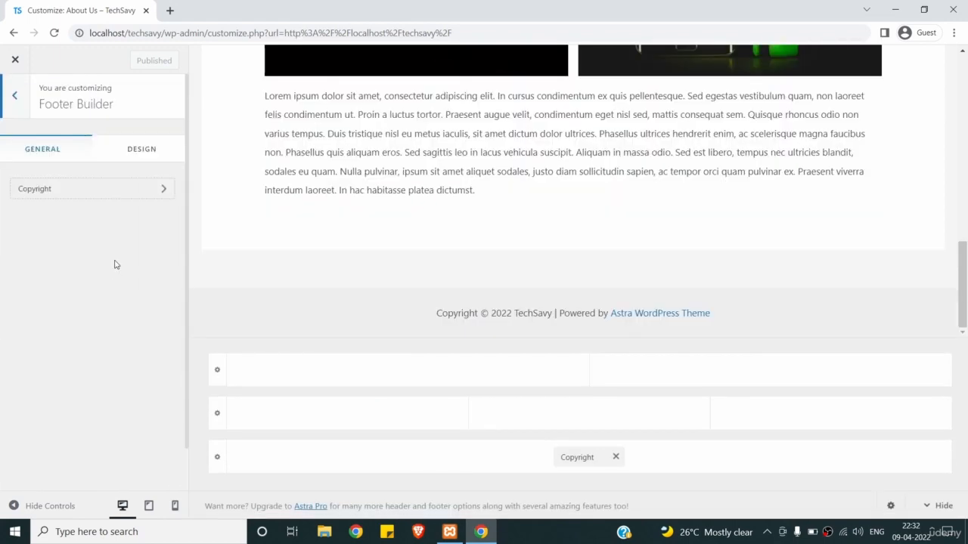
{"action": "left_click", "coordinate": [83, 191]}
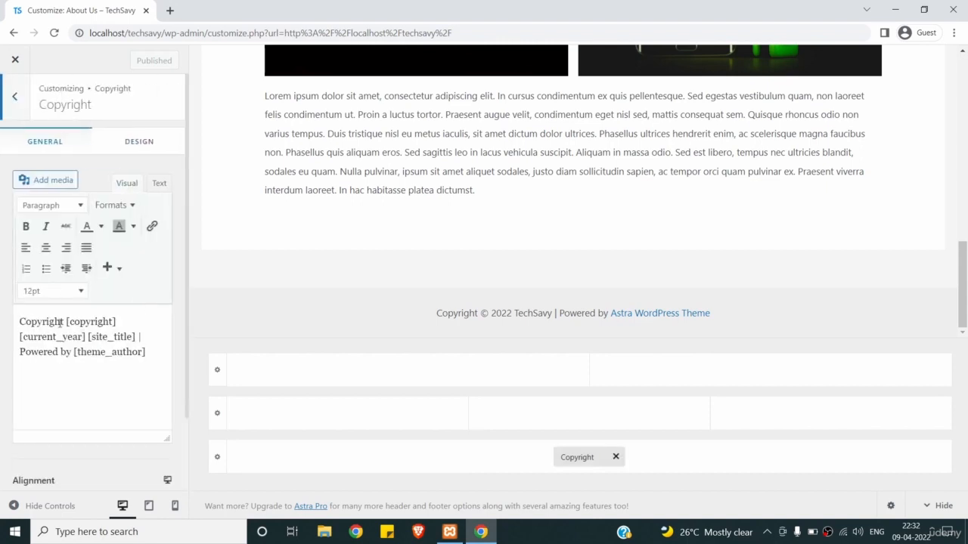
{"action": "double_click", "coordinate": [91, 324]}
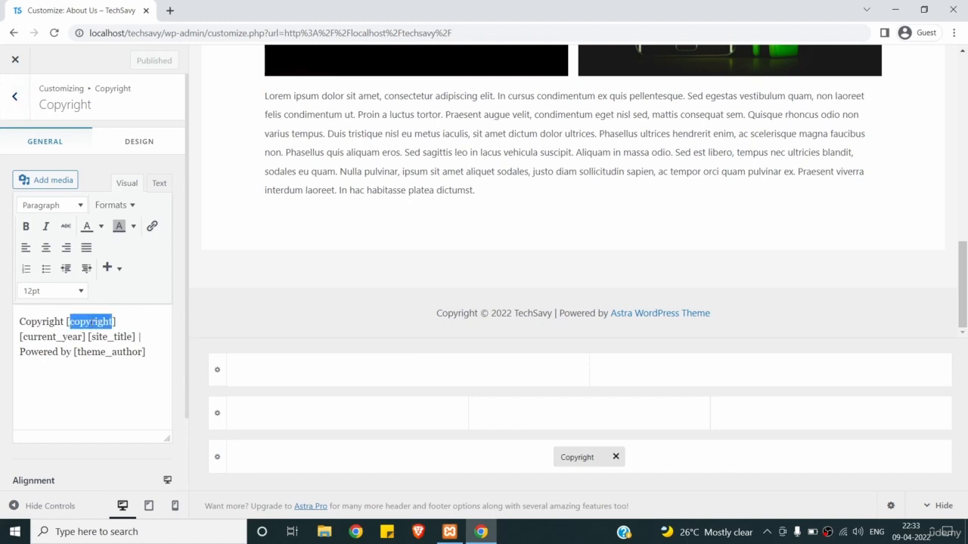
{"action": "left_click_drag", "start_coordinate": [489, 313], "coordinate": [478, 313]}
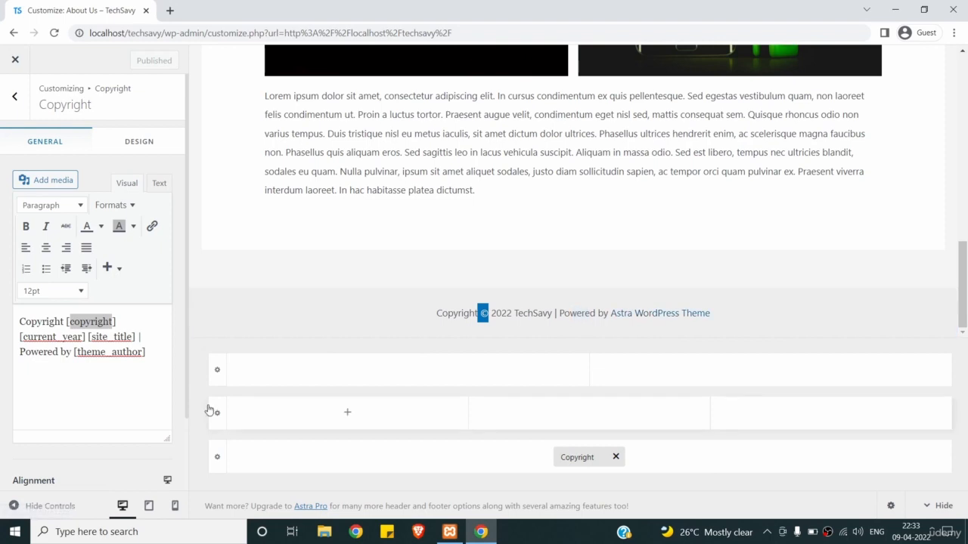
{"action": "left_click", "coordinate": [147, 353]}
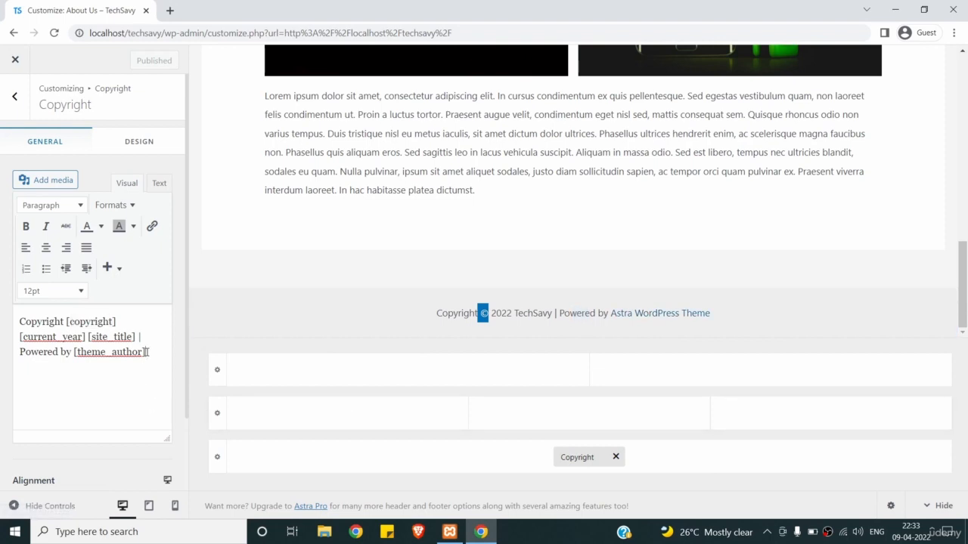
{"action": "mouse_move", "coordinate": [147, 352]}
{"action": "left_mouse_down"}
{"action": "mouse_move", "coordinate": [20, 336]}
{"action": "mouse_move", "coordinate": [138, 336]}
{"action": "left_mouse_up"}
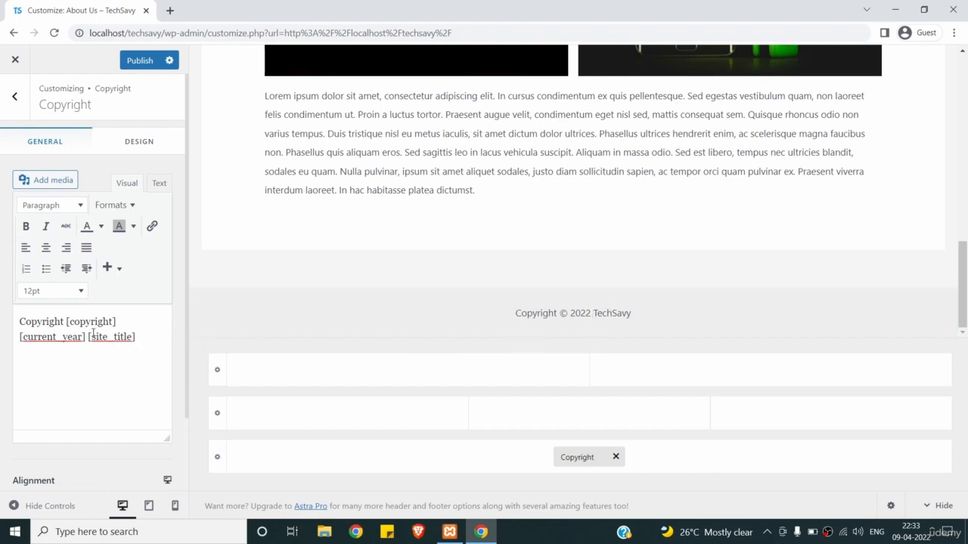
- Make [site_title] bold in the copyright text and insert a "|" separator between [current_year] and [site_title]
{"action": "left_click_drag", "start_coordinate": [89, 336], "coordinate": [136, 336]}
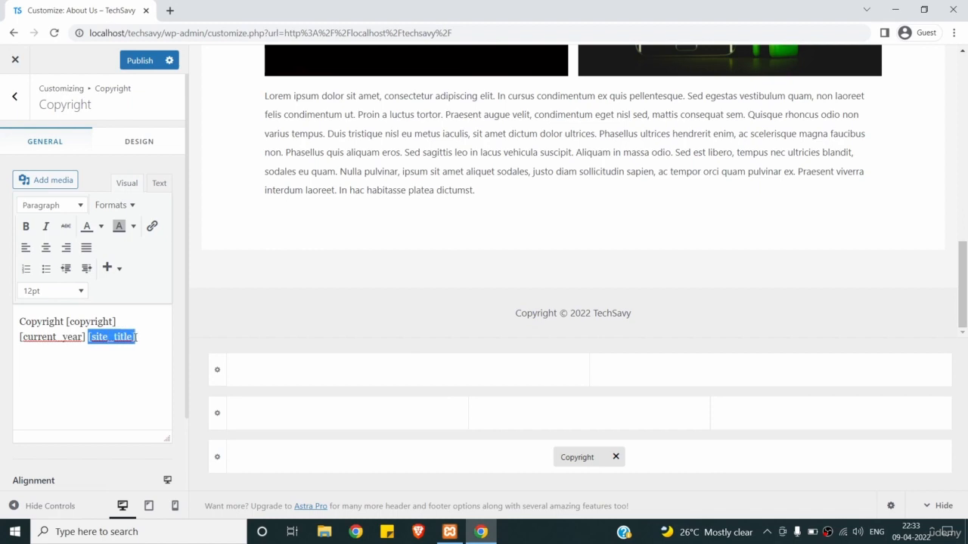
{"action": "left_click", "coordinate": [26, 226]}
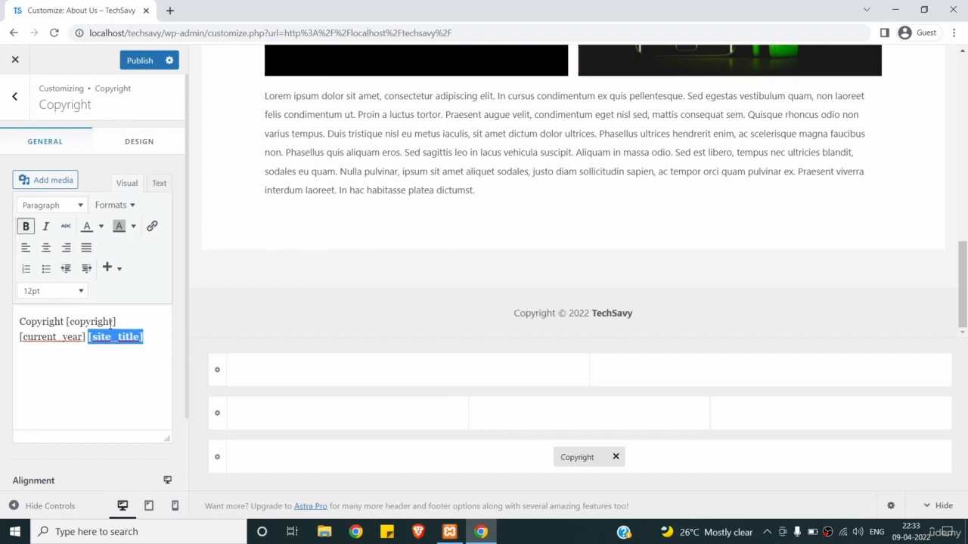
{"action": "left_click", "coordinate": [143, 366]}
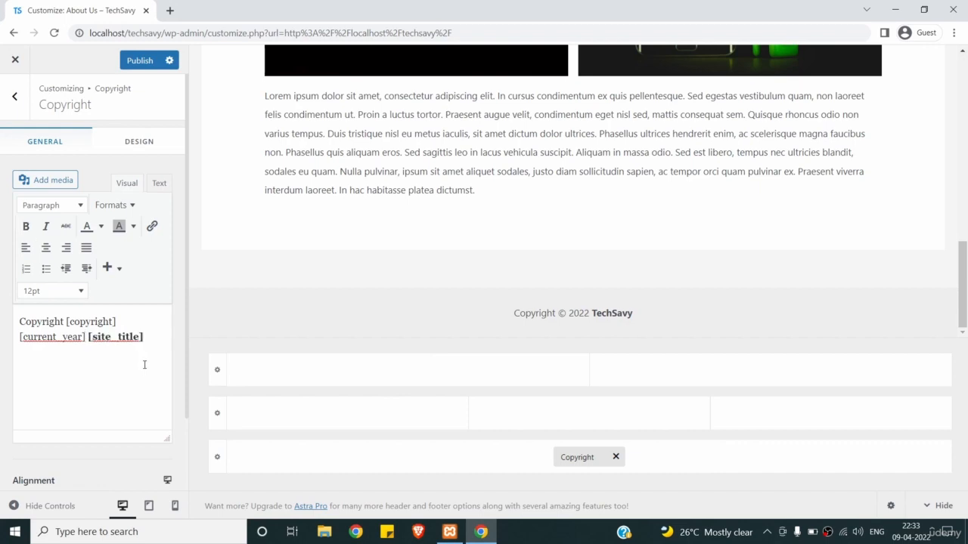
{"action": "type", "text": "|"}
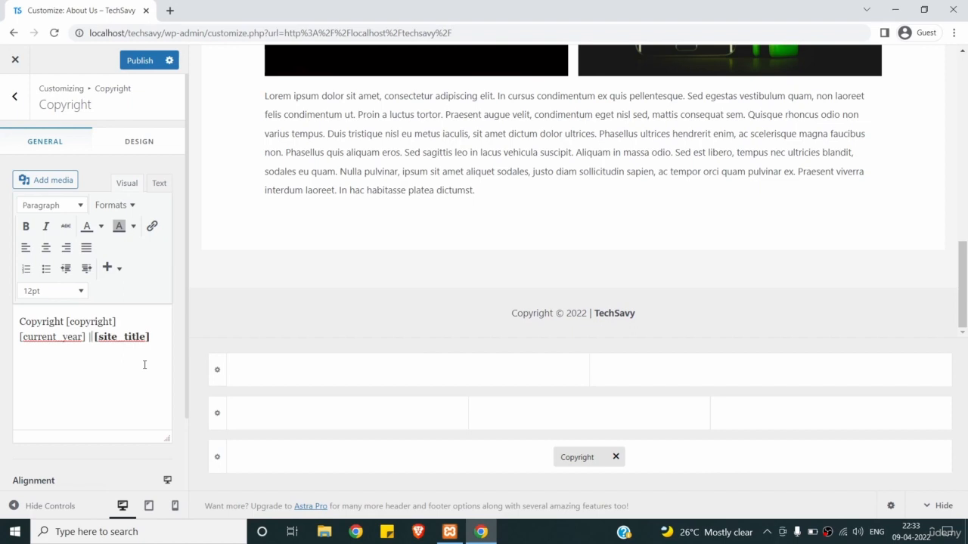
- Leave the Copyright element, publish the footer changes and return to the main list of customizer sections
{"action": "scroll", "coordinate": [369, 268], "scroll_direction": "up", "scroll_amount": 1}
{"action": "scroll", "coordinate": [369, 269], "scroll_direction": "up", "scroll_amount": 5}
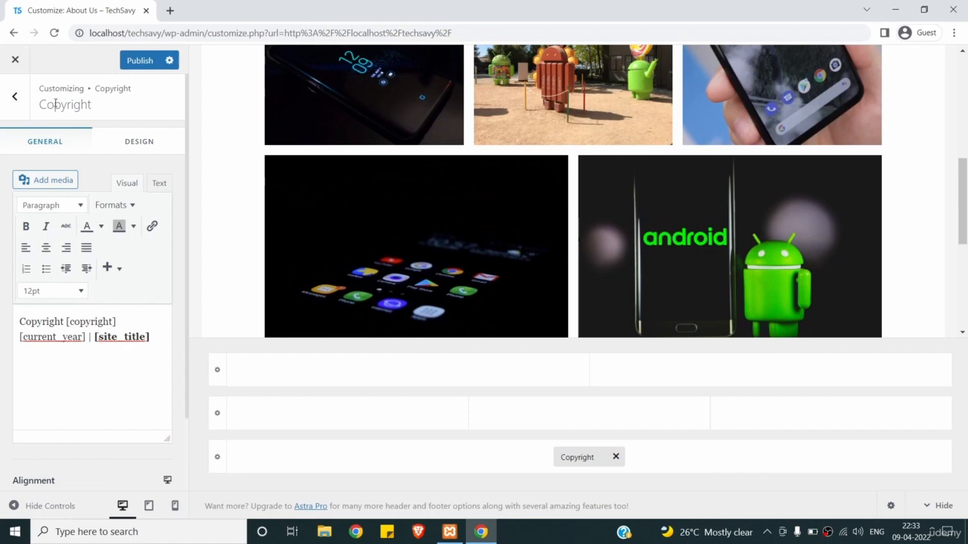
{"action": "left_click", "coordinate": [11, 108]}
{"action": "left_click", "coordinate": [142, 62]}
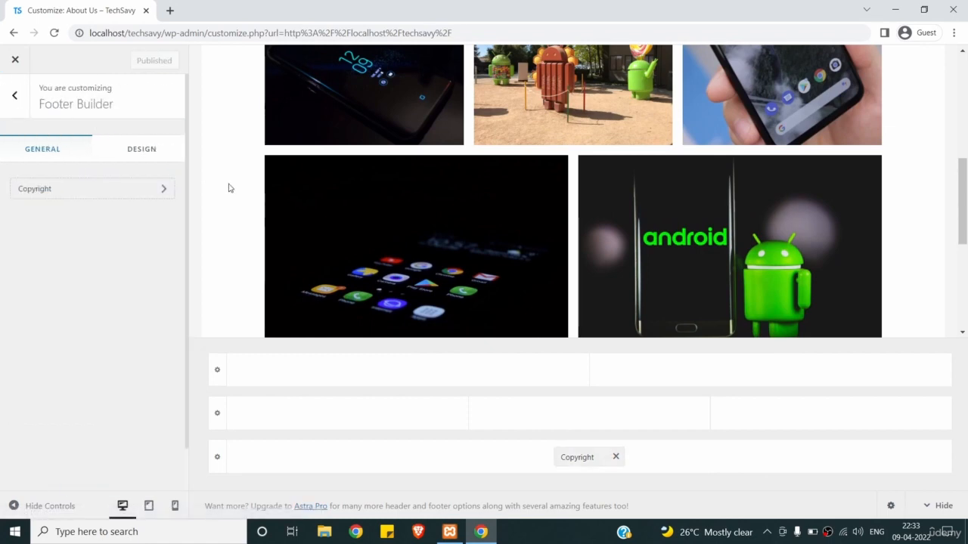
{"action": "left_click", "coordinate": [16, 99]}
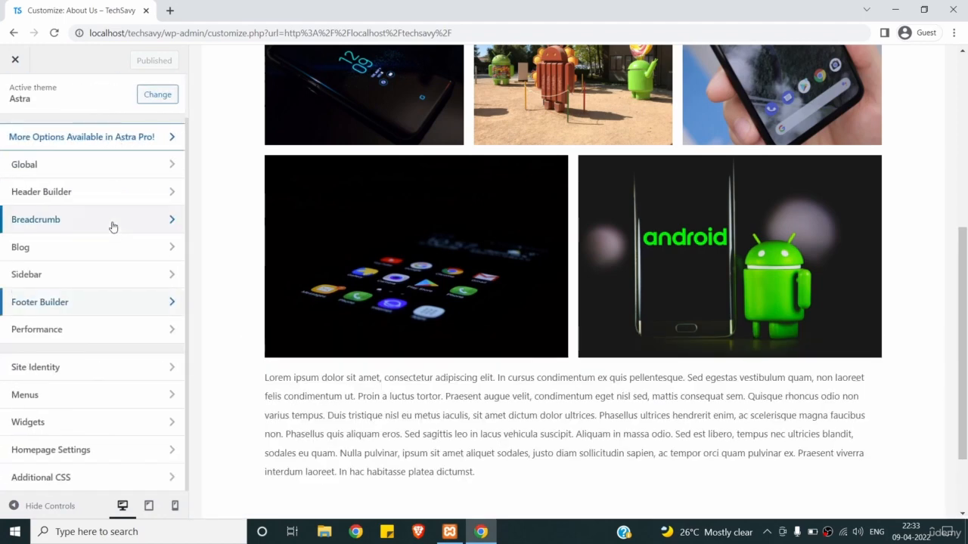
- View the Performance section's option for loading Google Fonts locally without changing it and return to the main customizer sections
{"action": "left_click", "coordinate": [98, 331]}
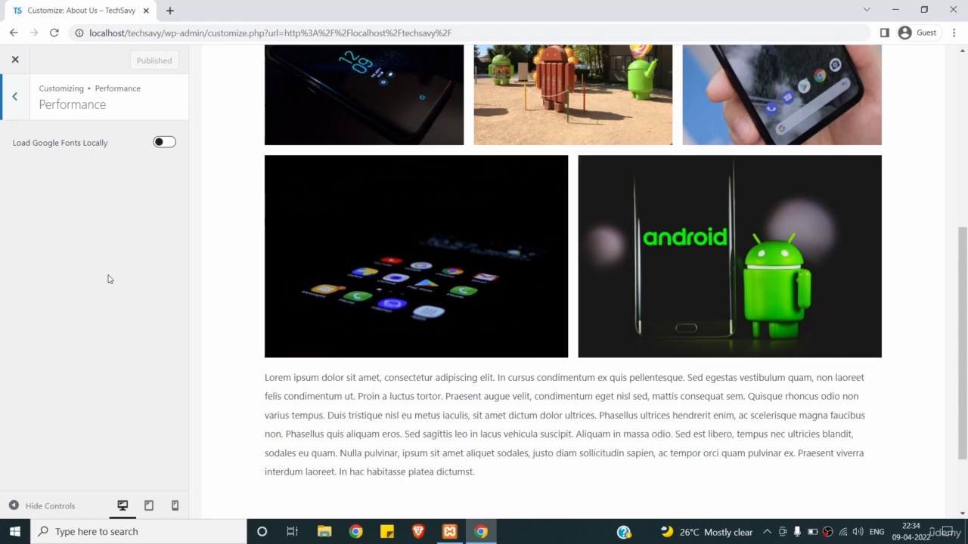
{"action": "left_click", "coordinate": [14, 98]}
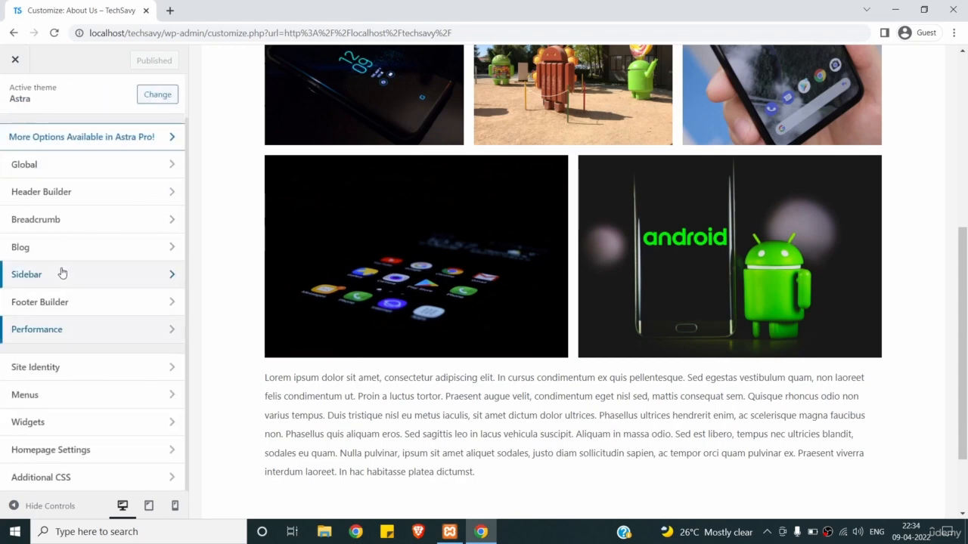